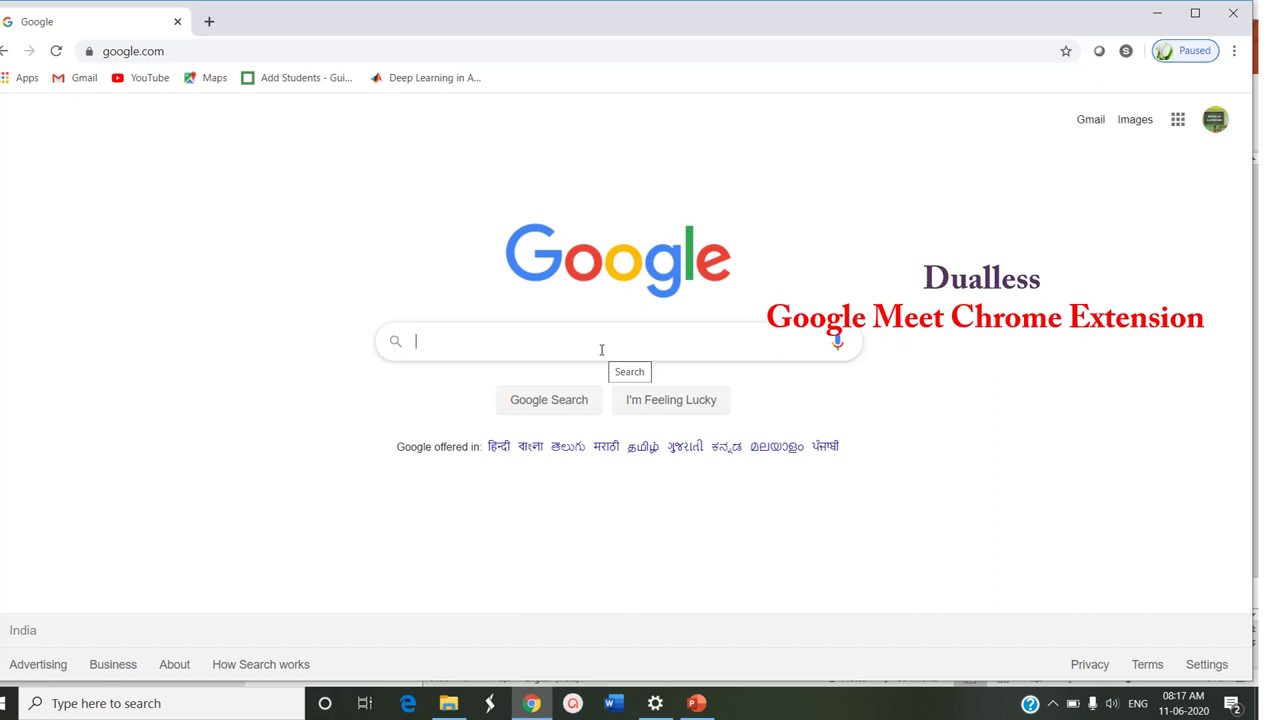
- Search Google for "dualless google meet" and open the Dualless page in the Chrome Web Store
left_click(446, 337)
type("dual")
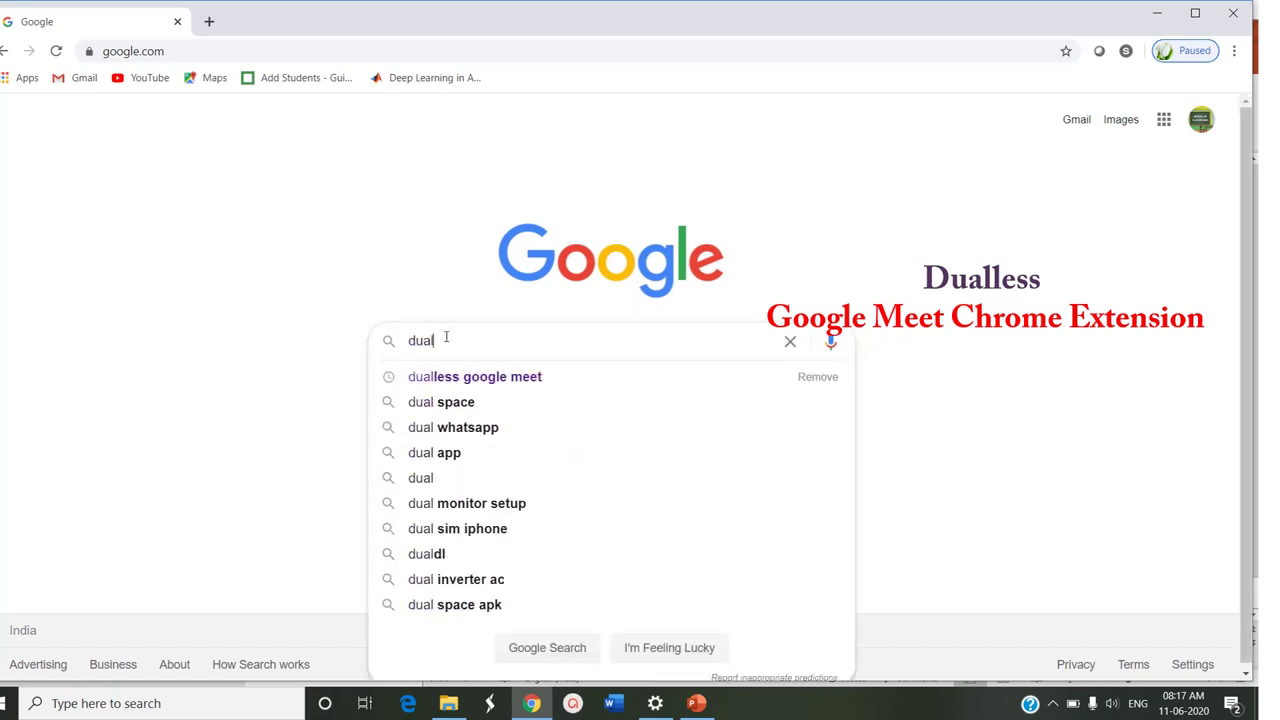
left_click(478, 378)
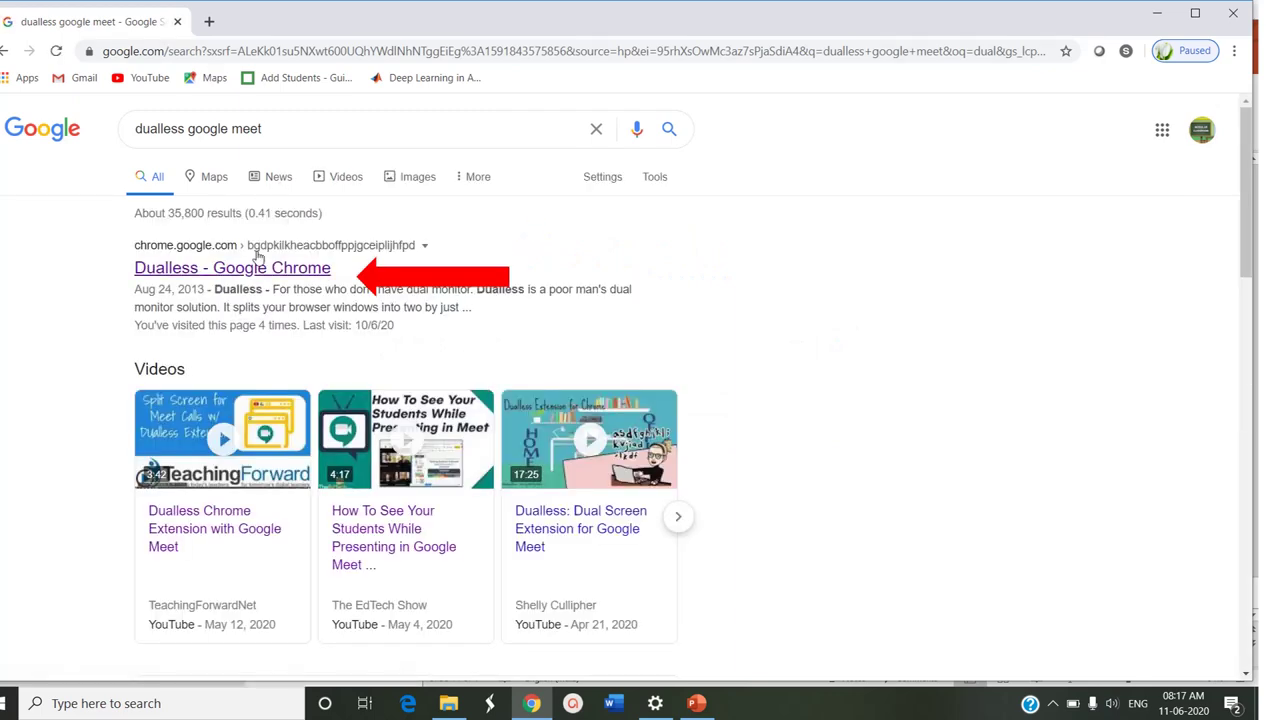
left_click(258, 265)
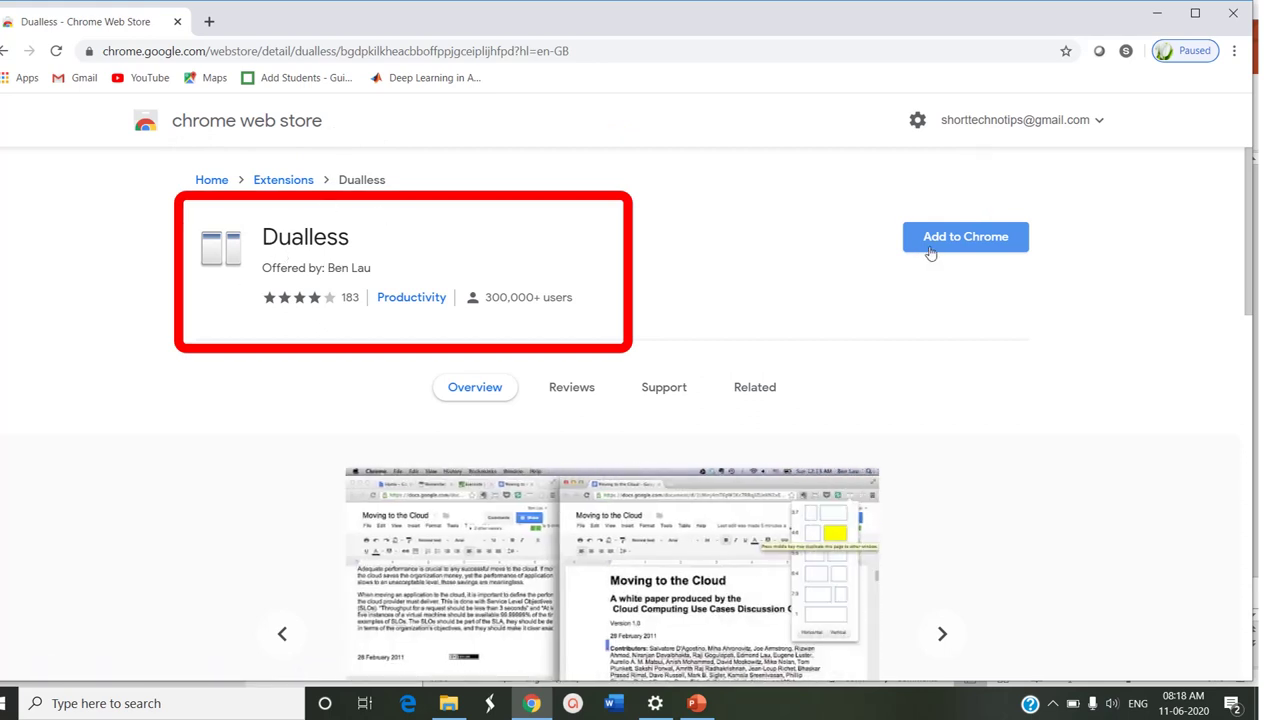
- Add the Dualless extension to Chrome and approve its installation
left_click(930, 253)
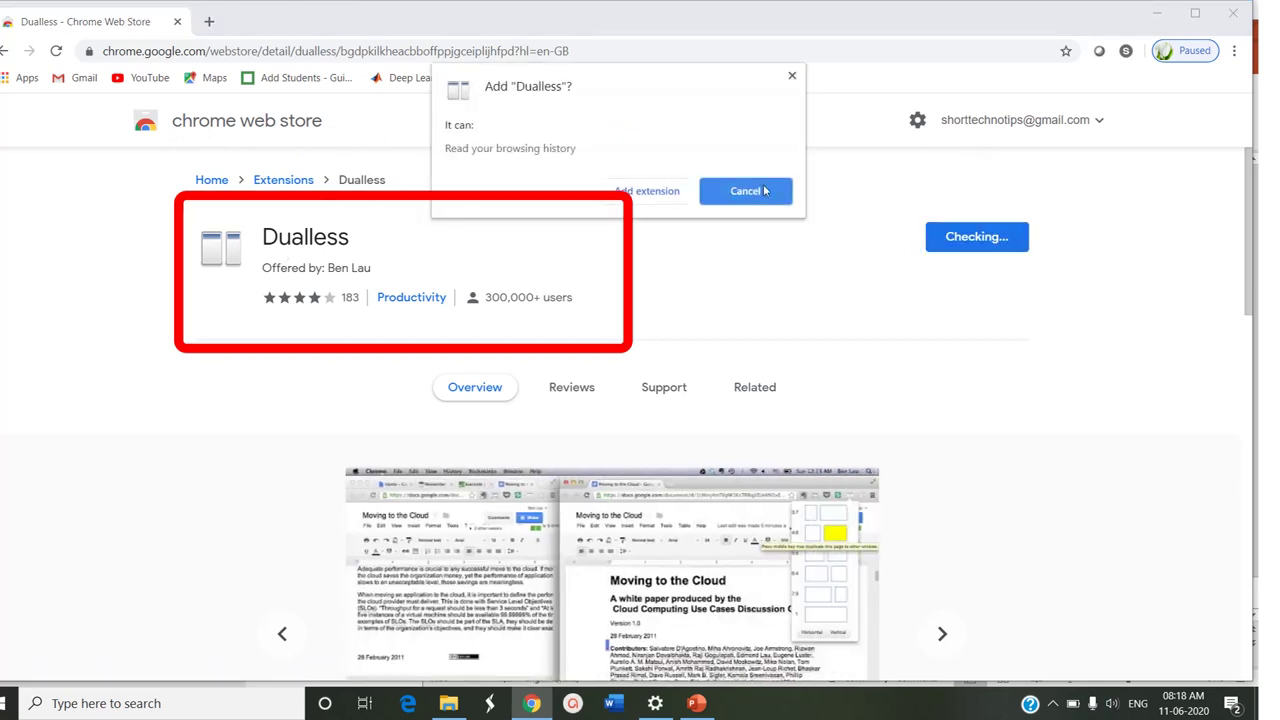
left_click(630, 193)
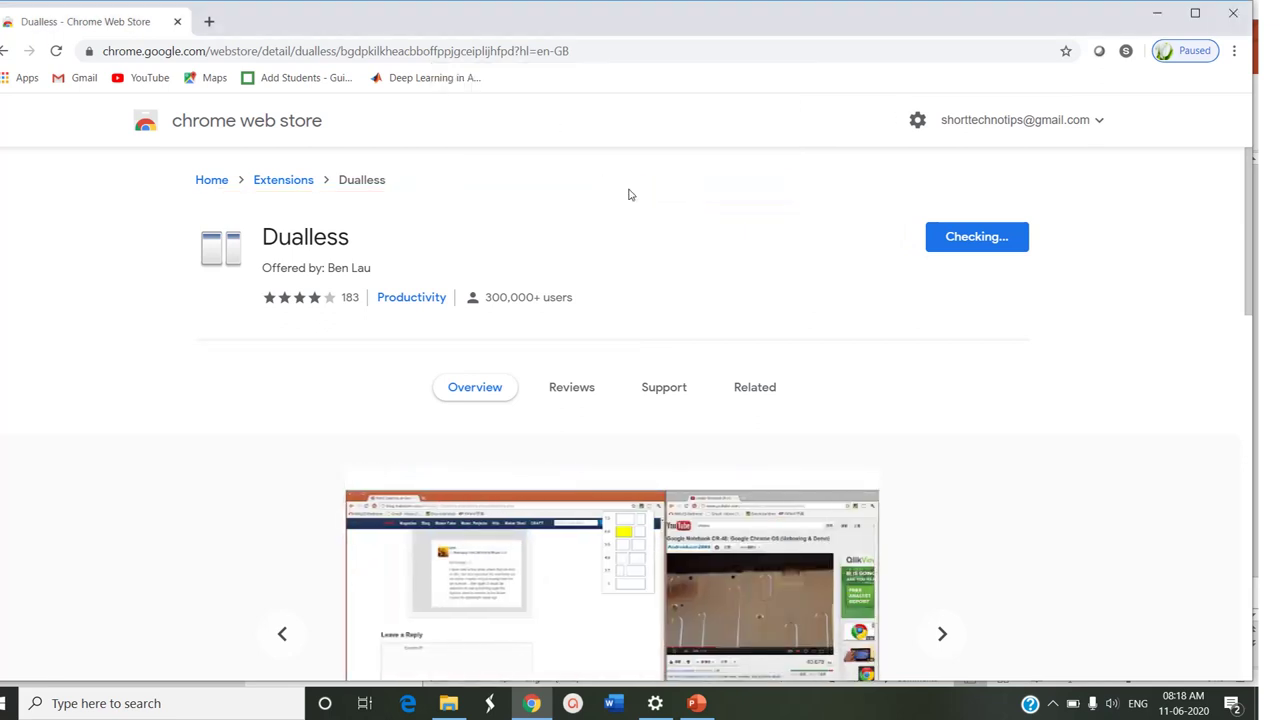
- Look through the Dualless store page, including its overview, related extensions and other extensions from the developer
scroll(250, 520, "down", 2)
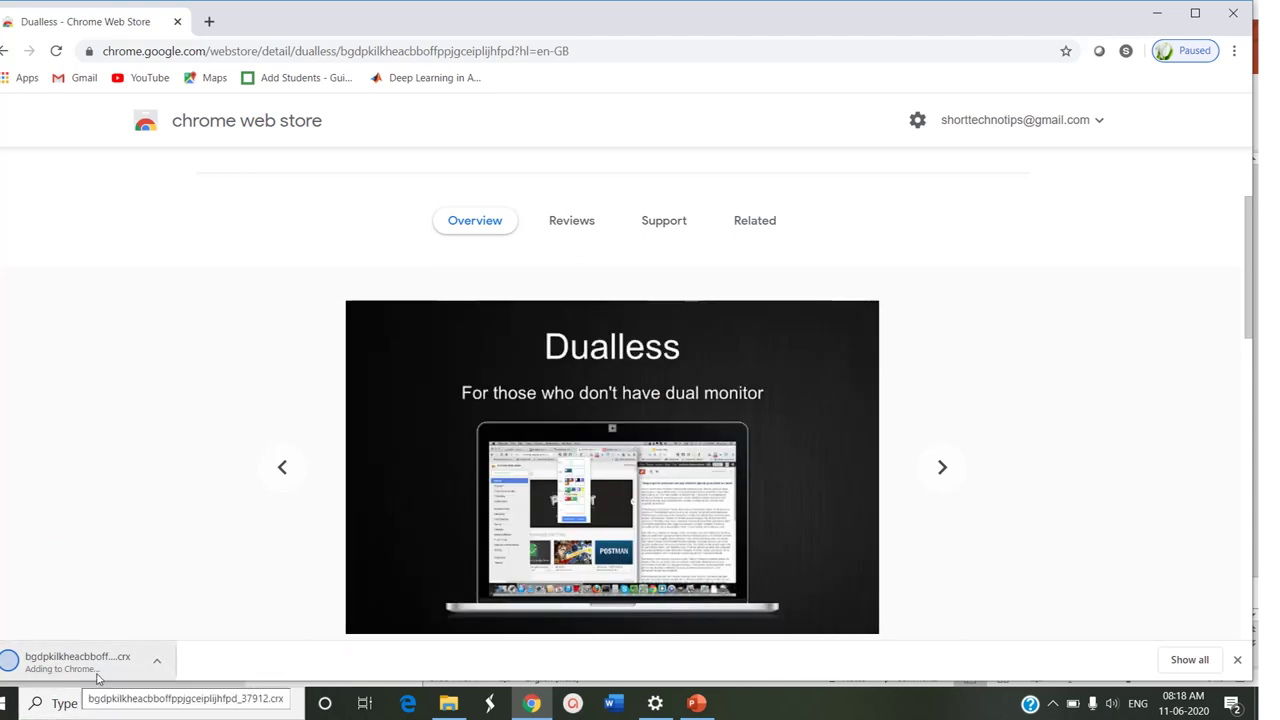
scroll(683, 455, "down", 1)
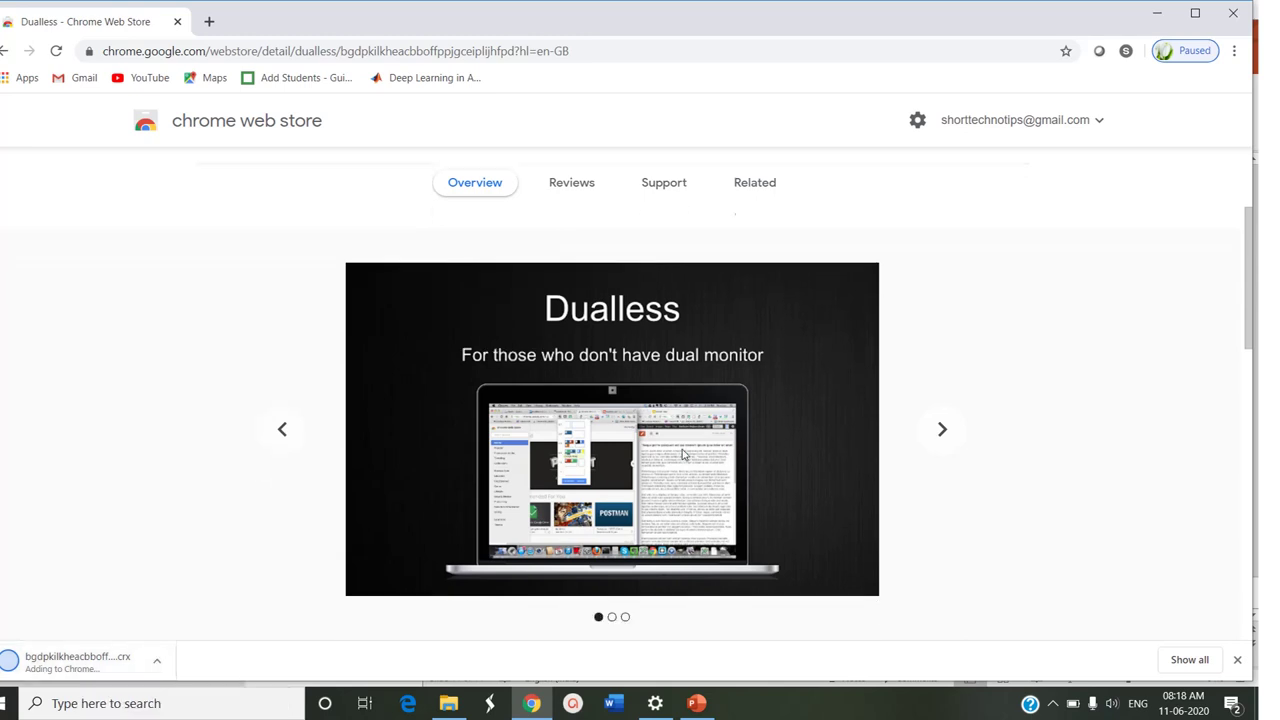
scroll(683, 455, "down", 2)
scroll(684, 455, "down", 2)
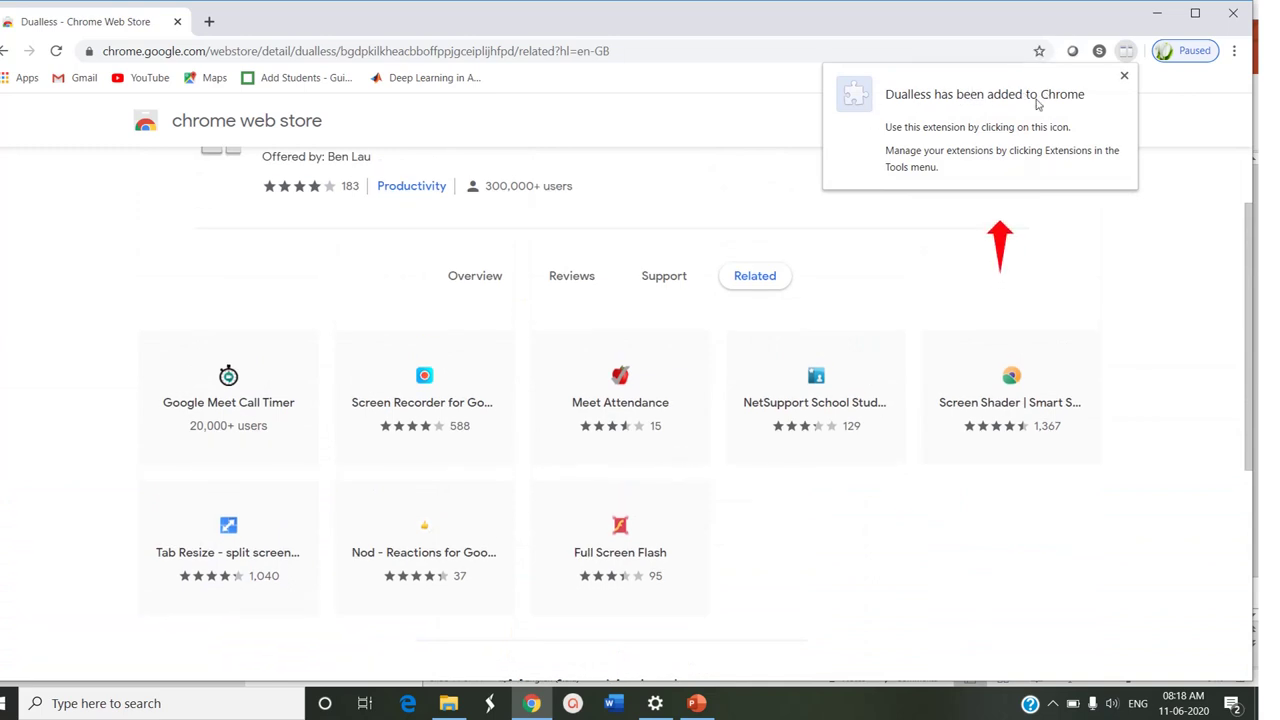
scroll(563, 343, "down", 4)
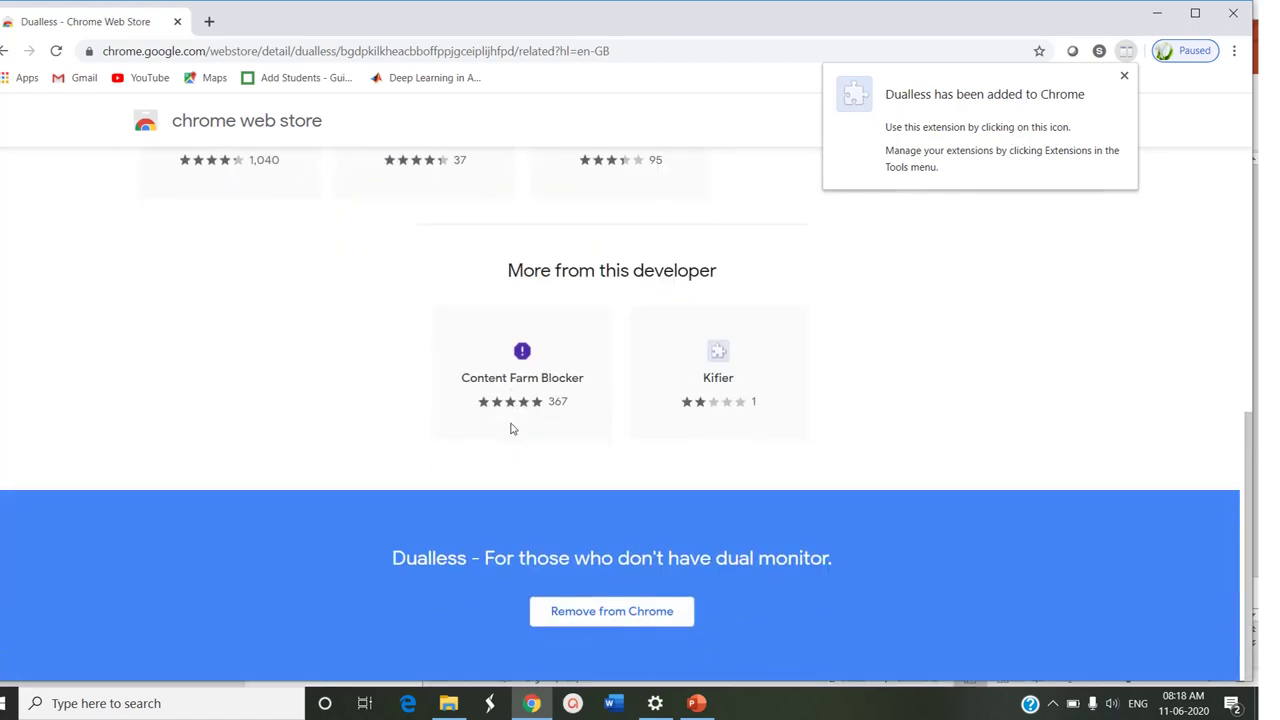
scroll(526, 469, "up", 6)
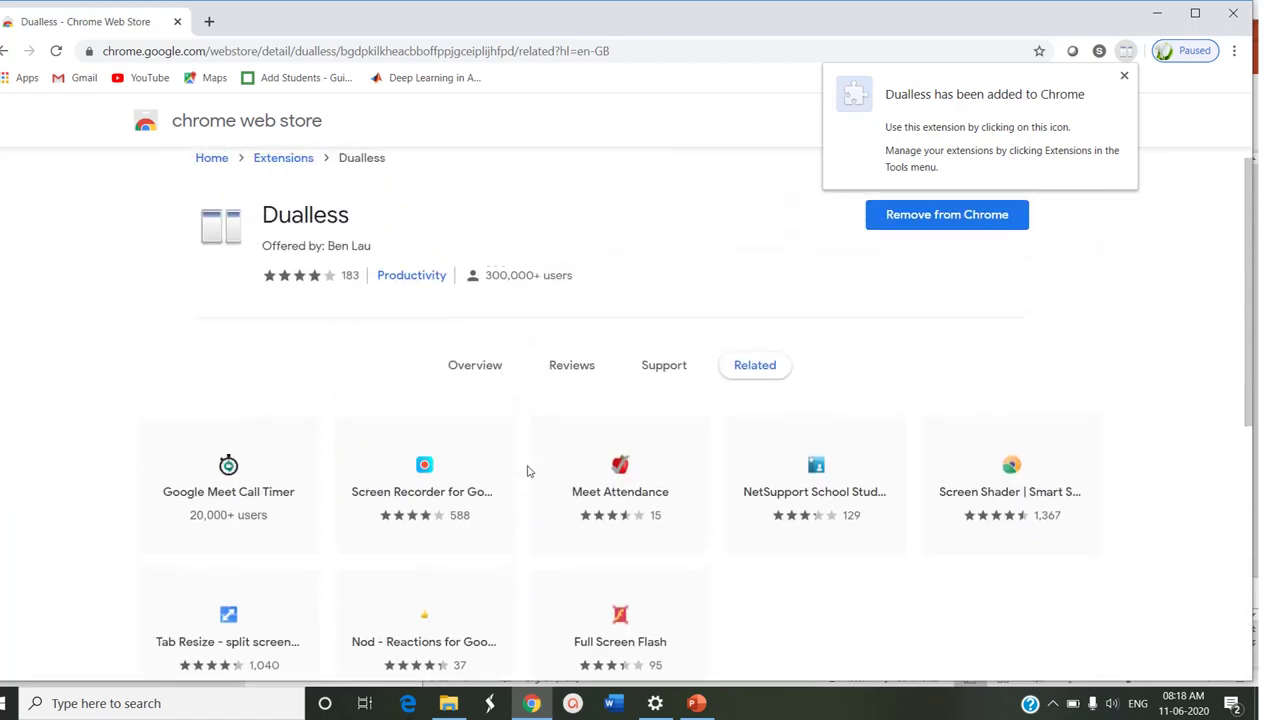
scroll(620, 440, "down", 5)
scroll(621, 442, "up", 5)
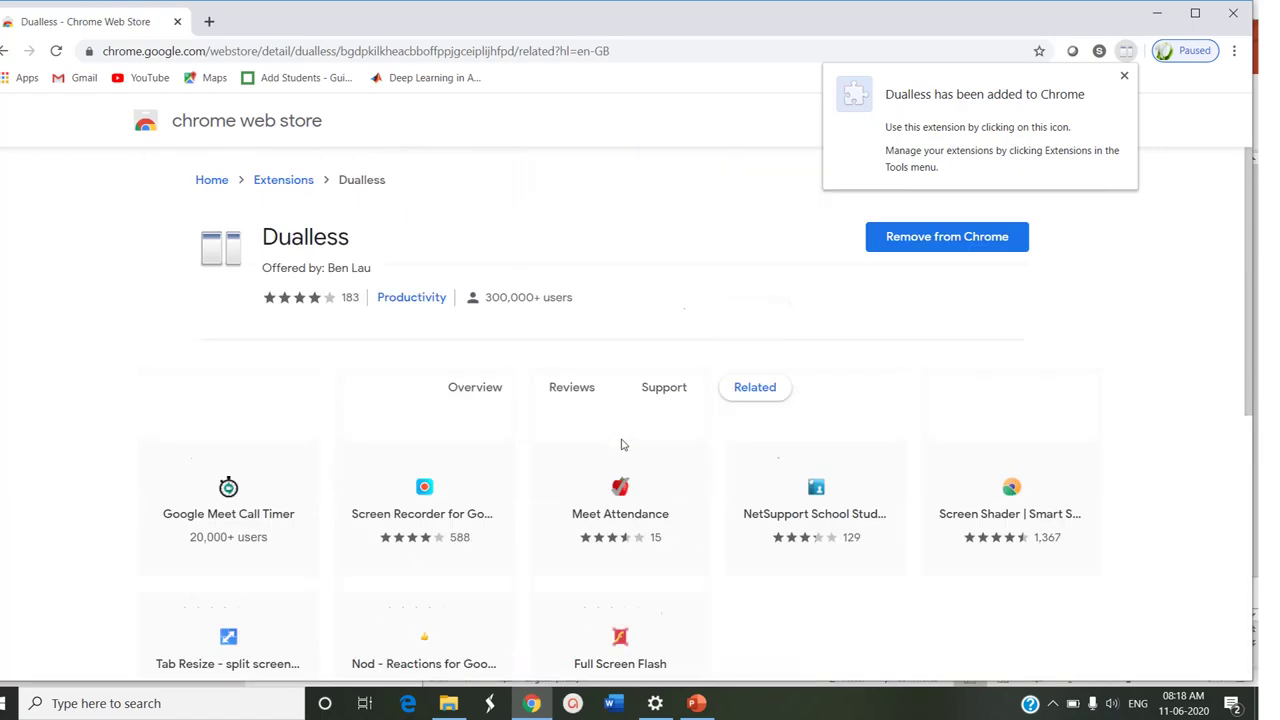
- Open meet.google.com in a new tab and start a new meeting
left_click(210, 22)
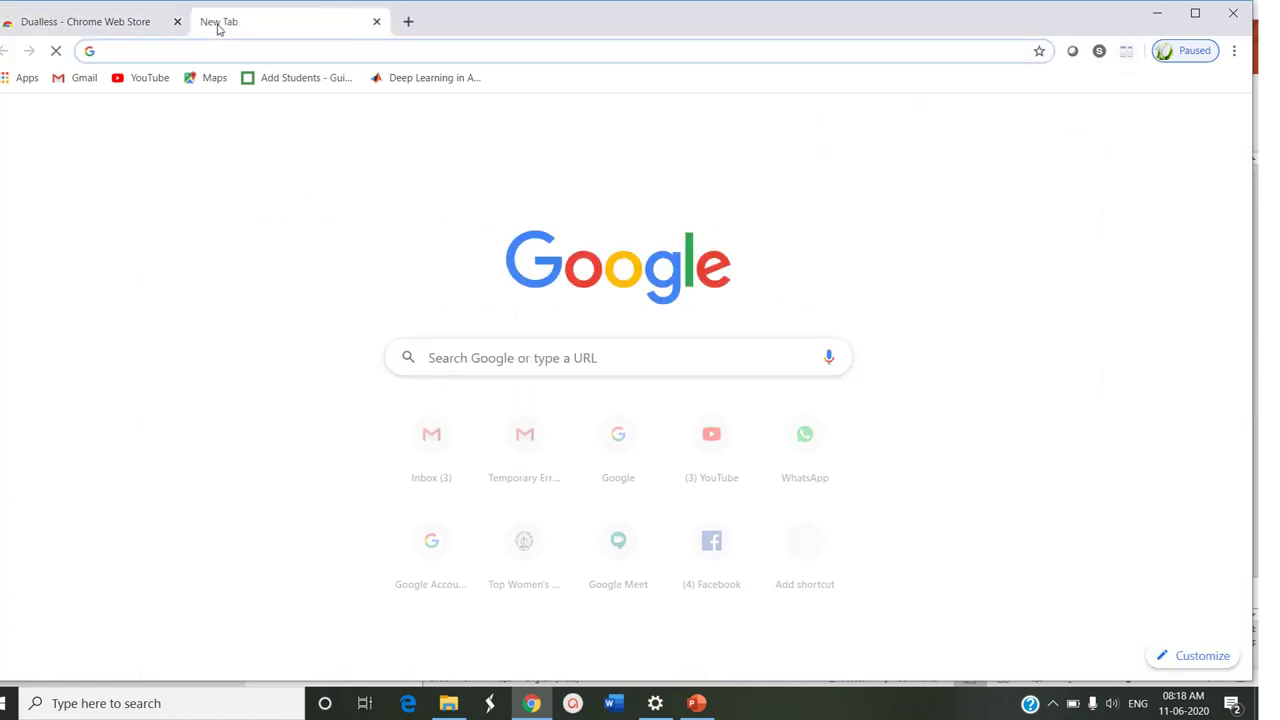
type("mee")
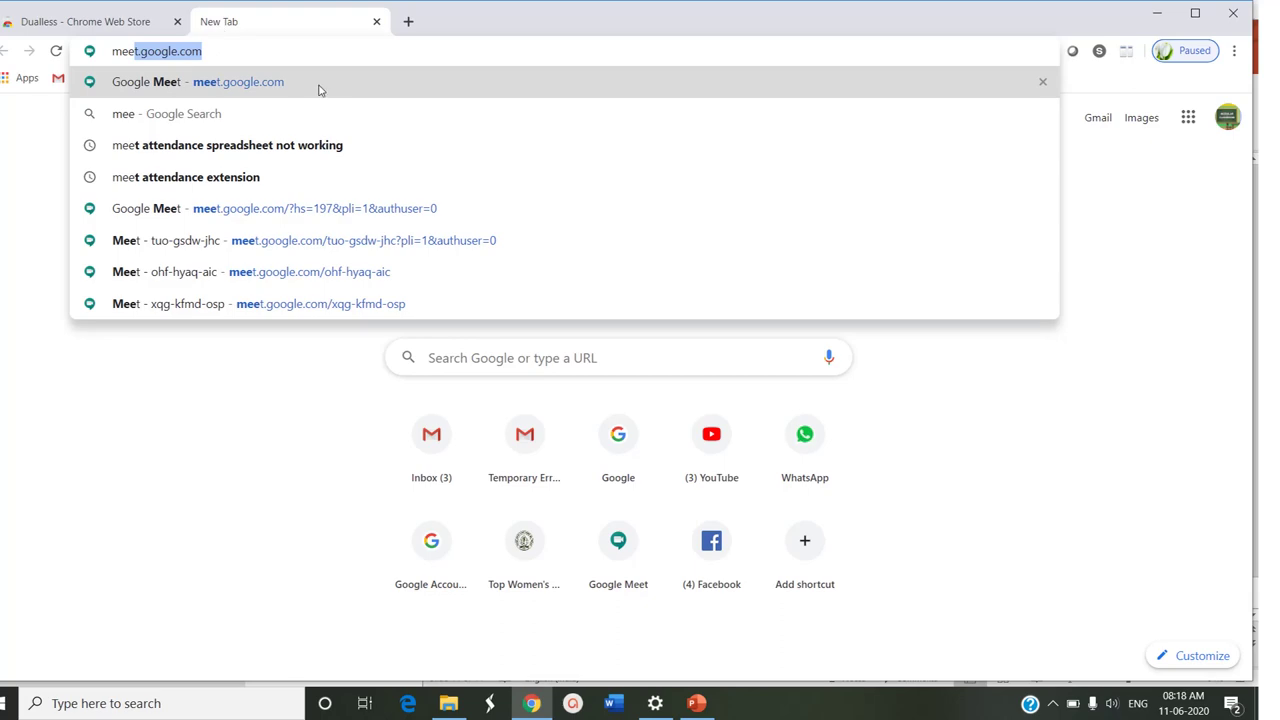
left_click(320, 88)
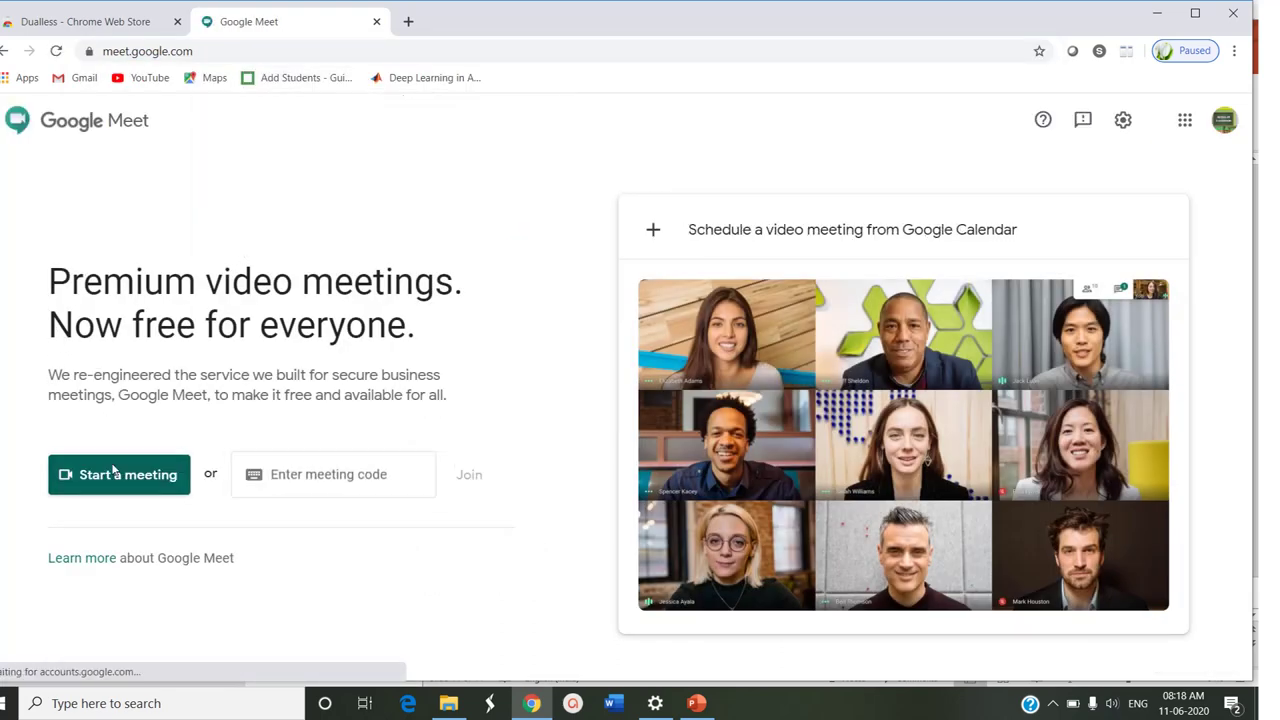
left_click(112, 472)
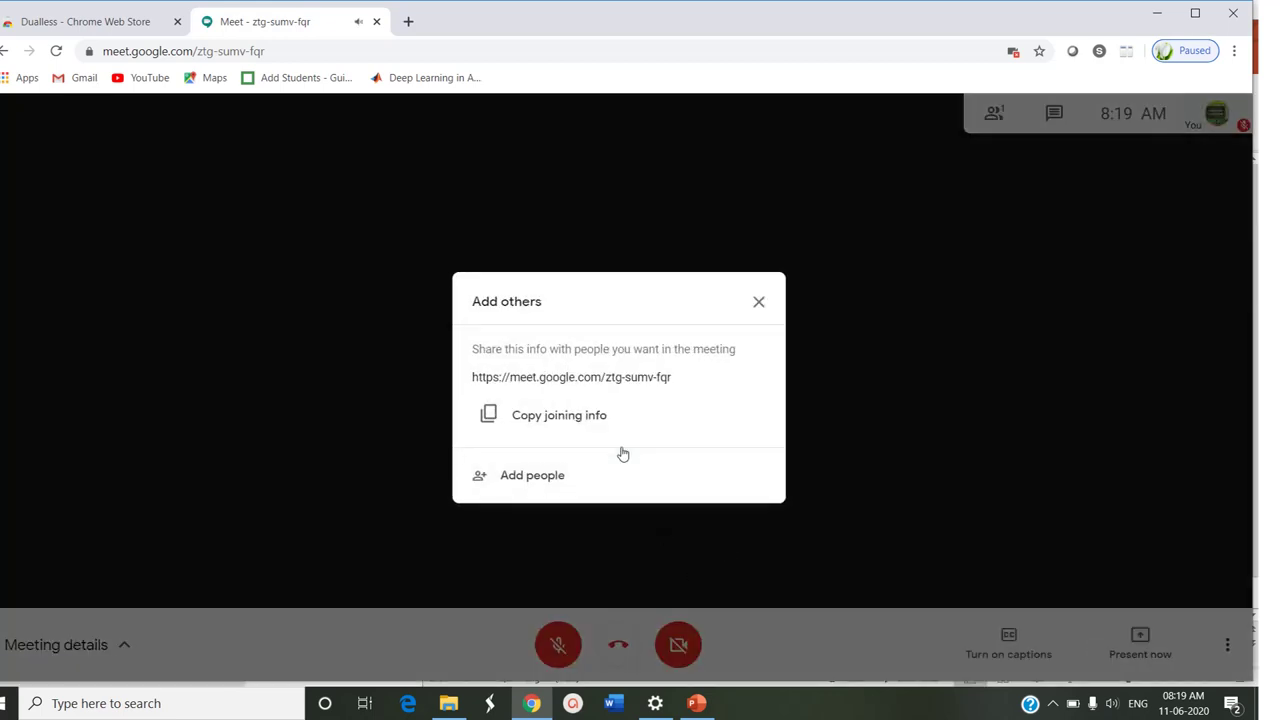
- Invite a participant to the meeting by choosing the suggested contact's e-mail and sending the invitation
left_click(535, 480)
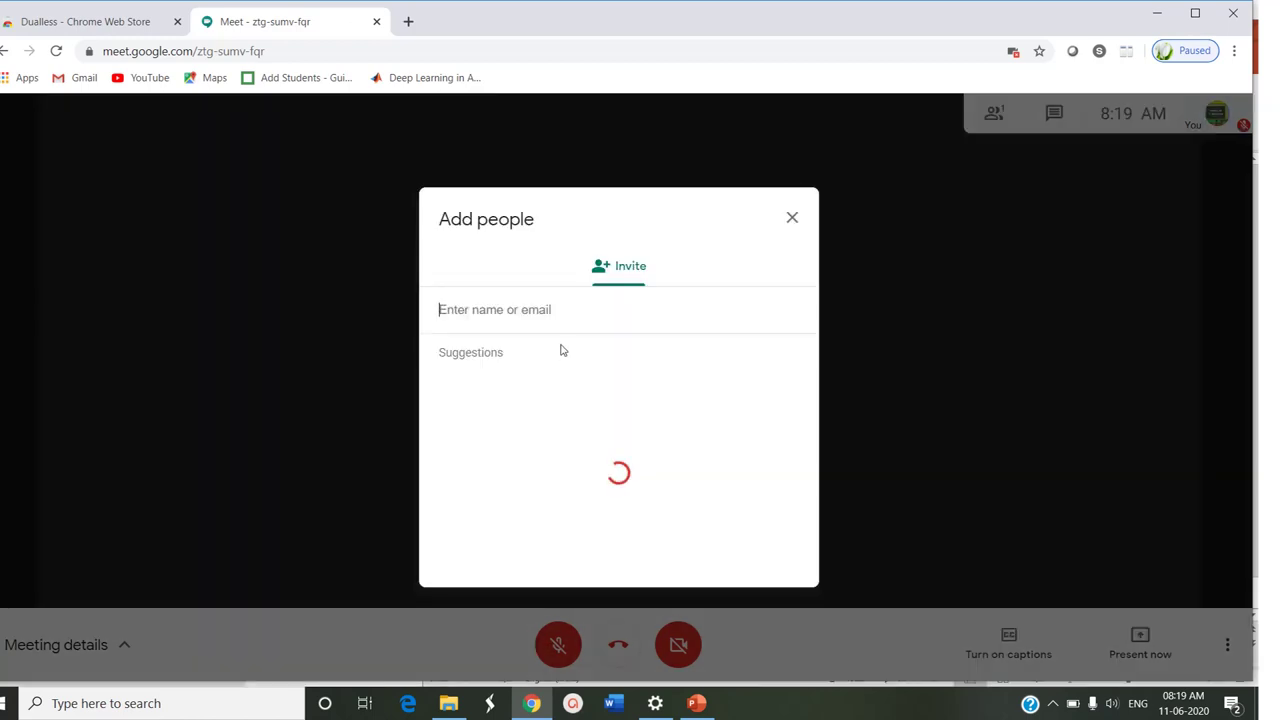
type("m")
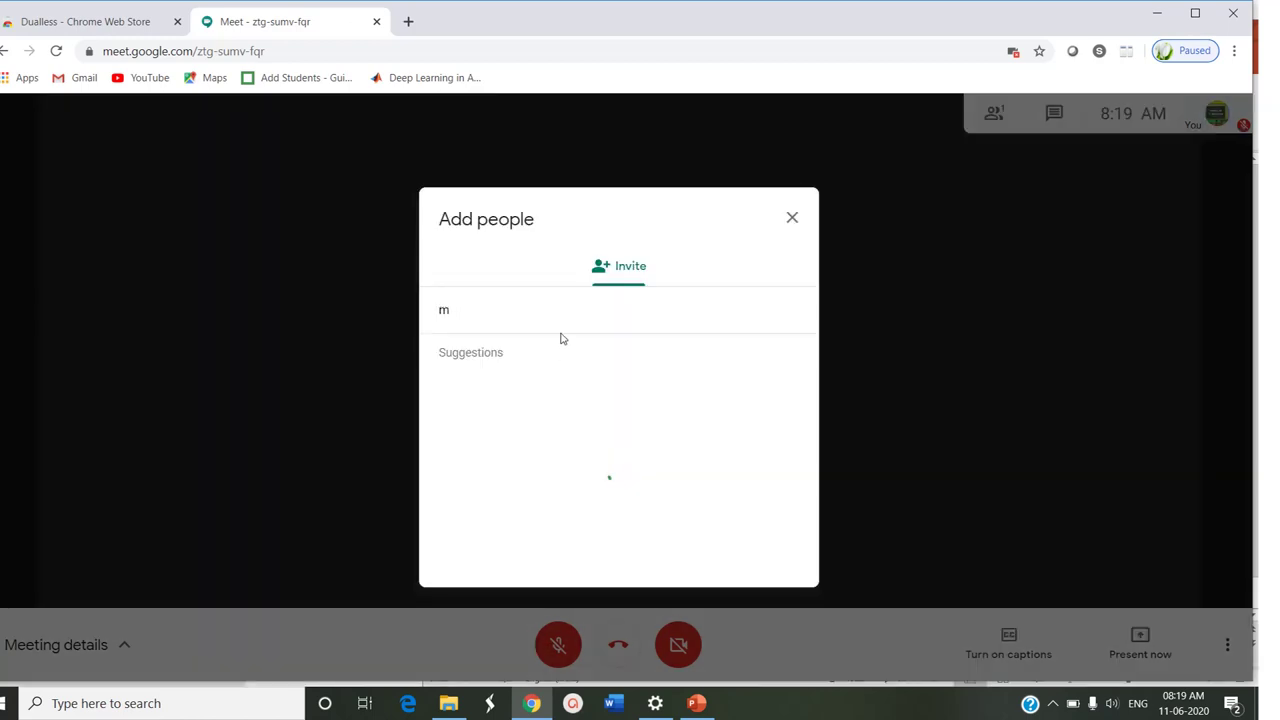
left_click(542, 380)
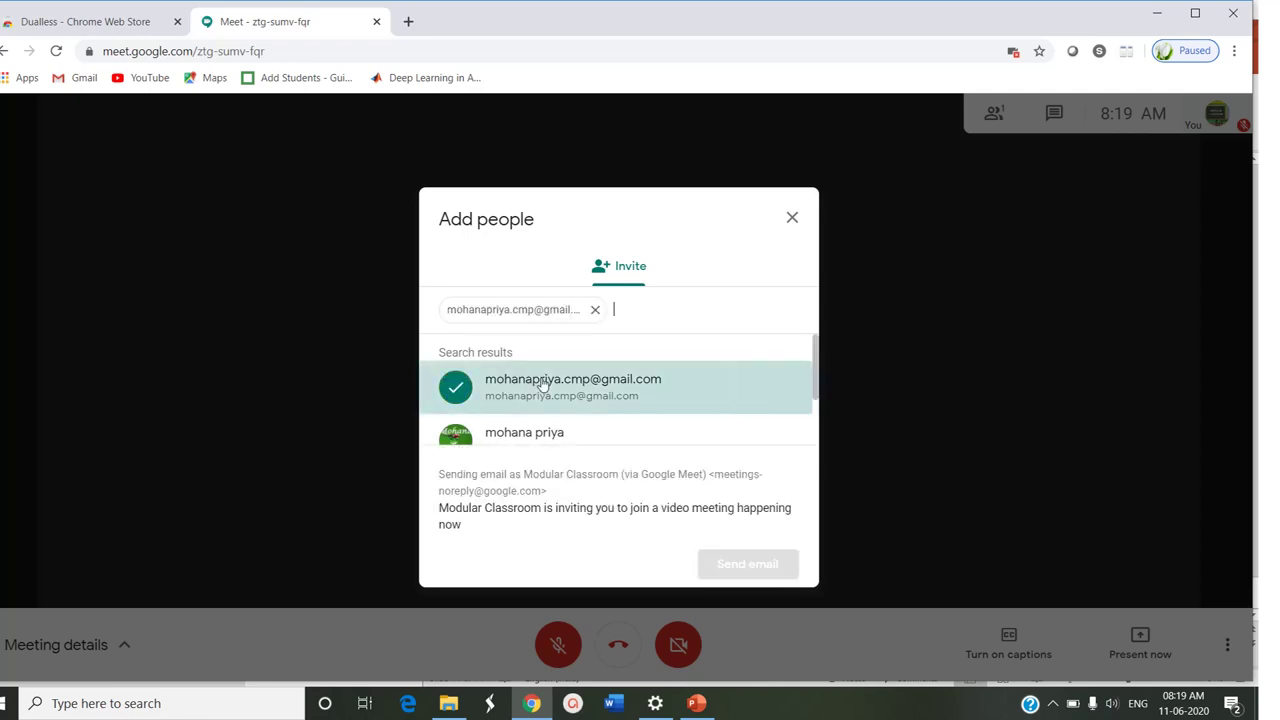
left_click(760, 567)
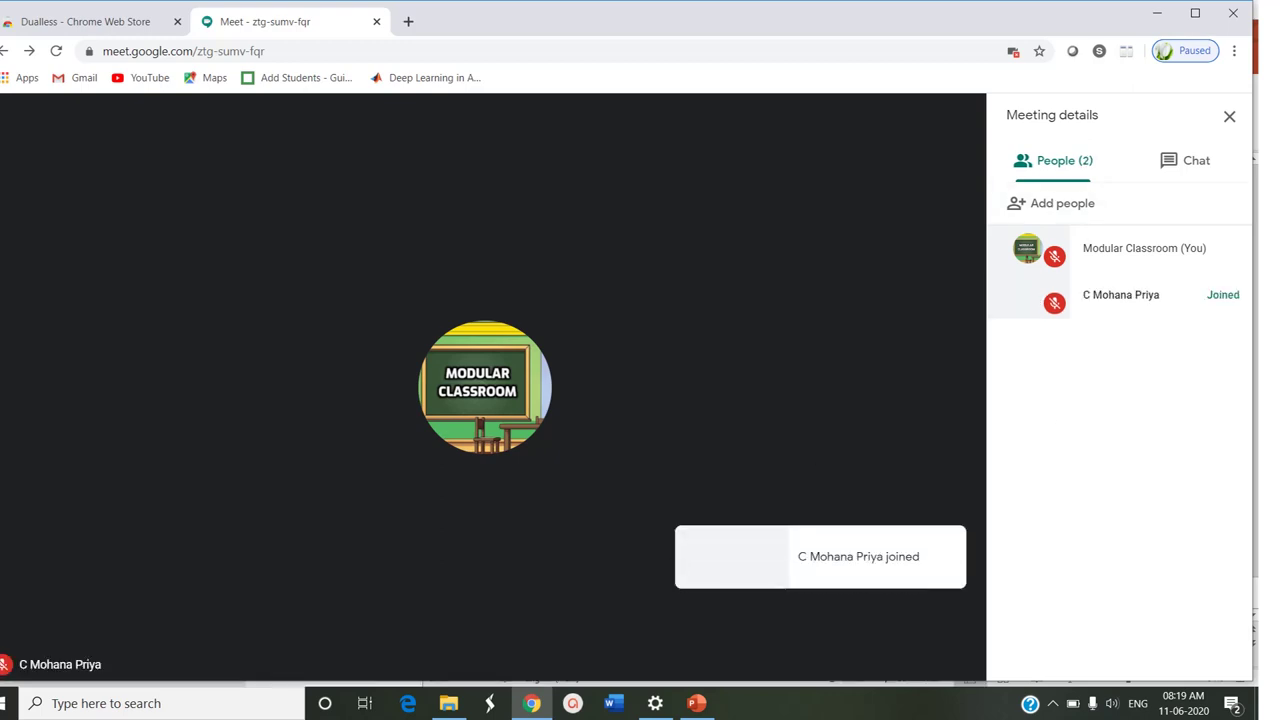
- Split the browser with Dualless so the meeting has the narrower window, and switch to PowerPoint to show the presentation's first slide beside it
left_click(1127, 51)
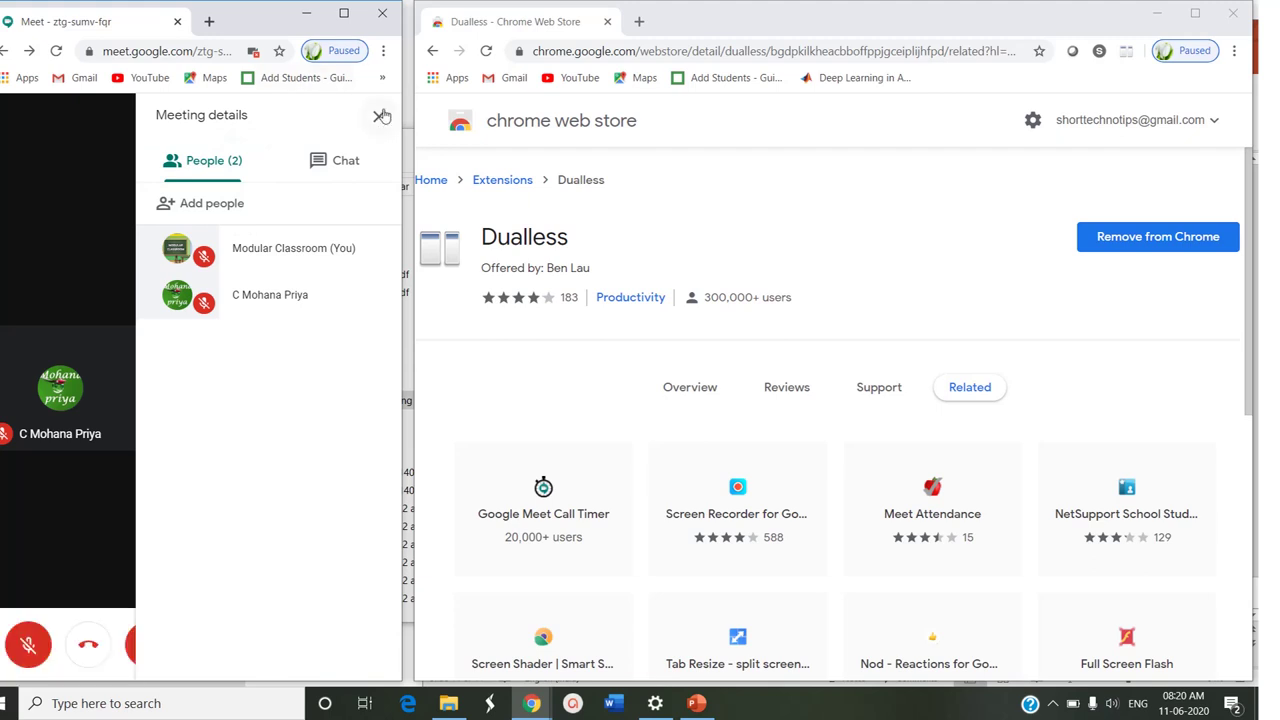
left_click(697, 703)
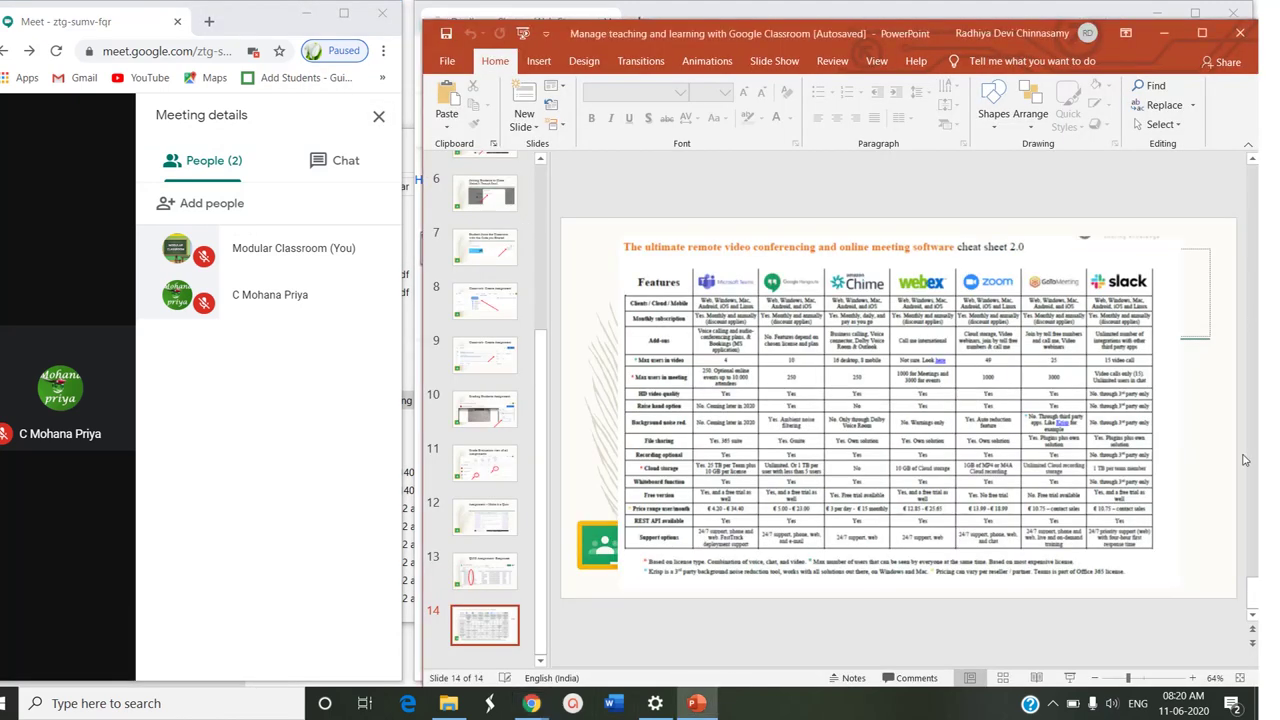
left_click_drag(1252, 588, 1253, 172)
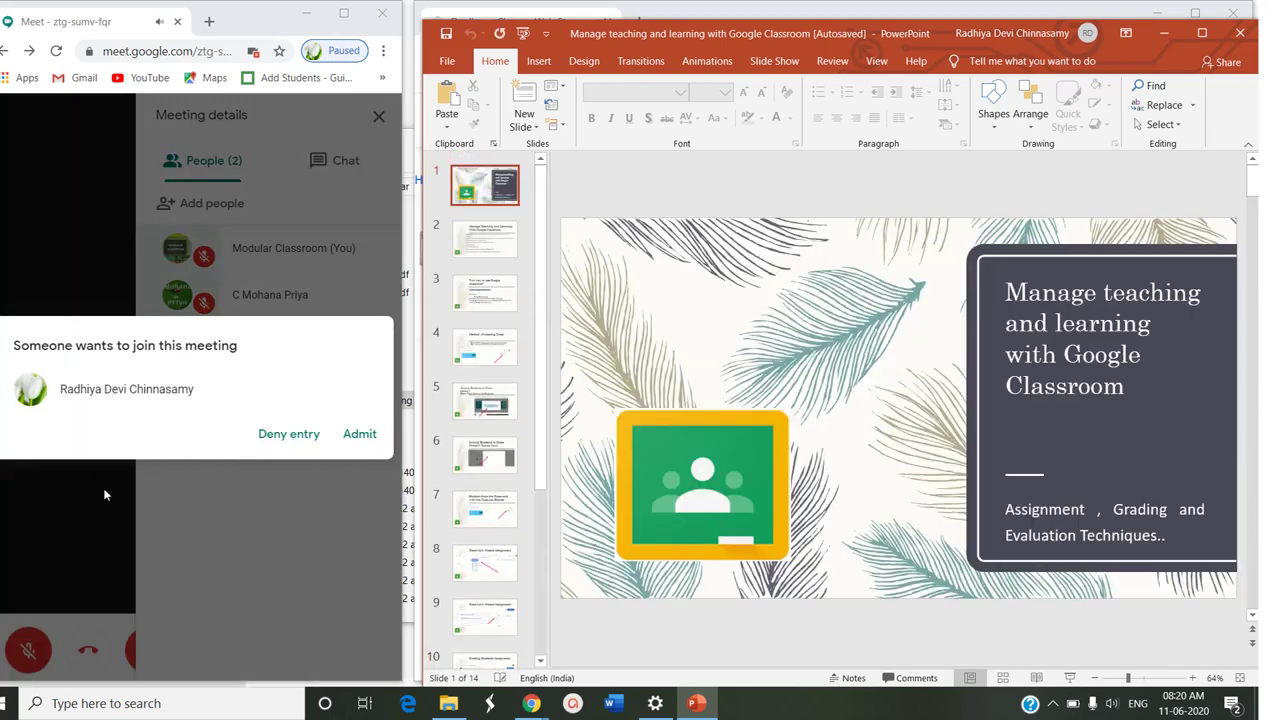
- Admit the waiting participant, maximize the meeting window and present the "Manage teaching and learning with Google Classroom" PowerPoint window
left_click(372, 435)
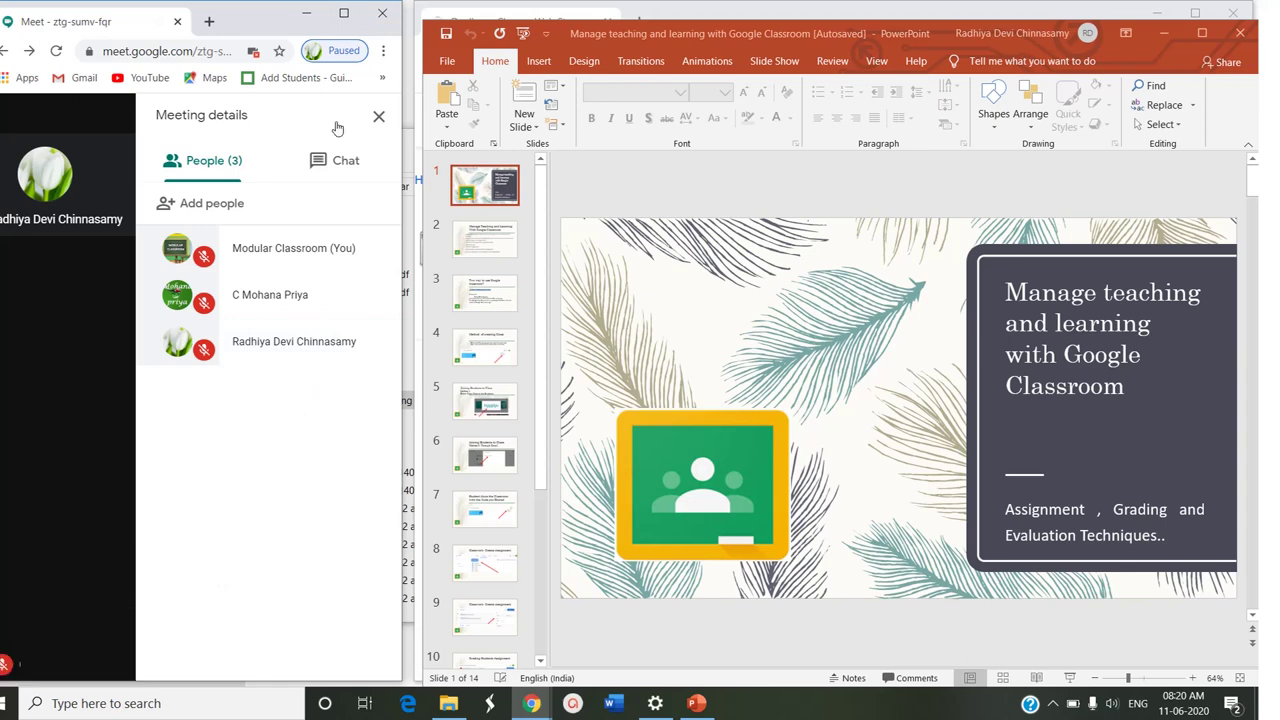
left_click(343, 13)
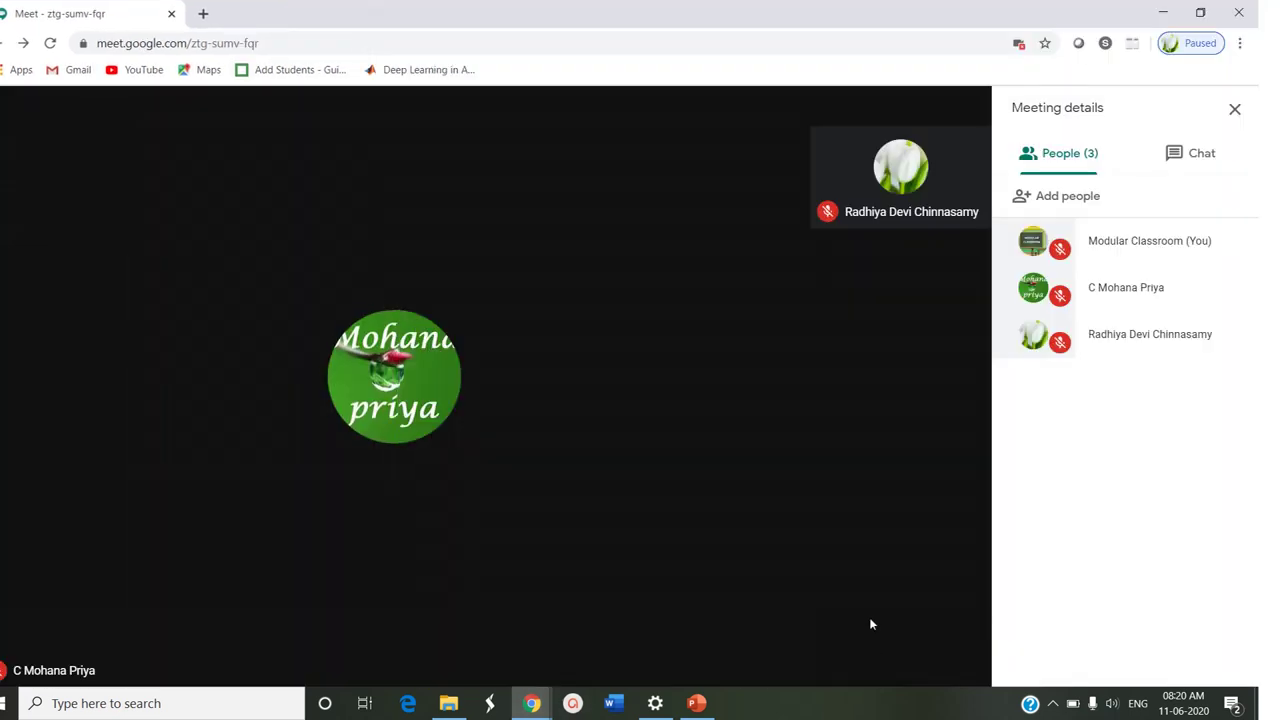
left_click(878, 658)
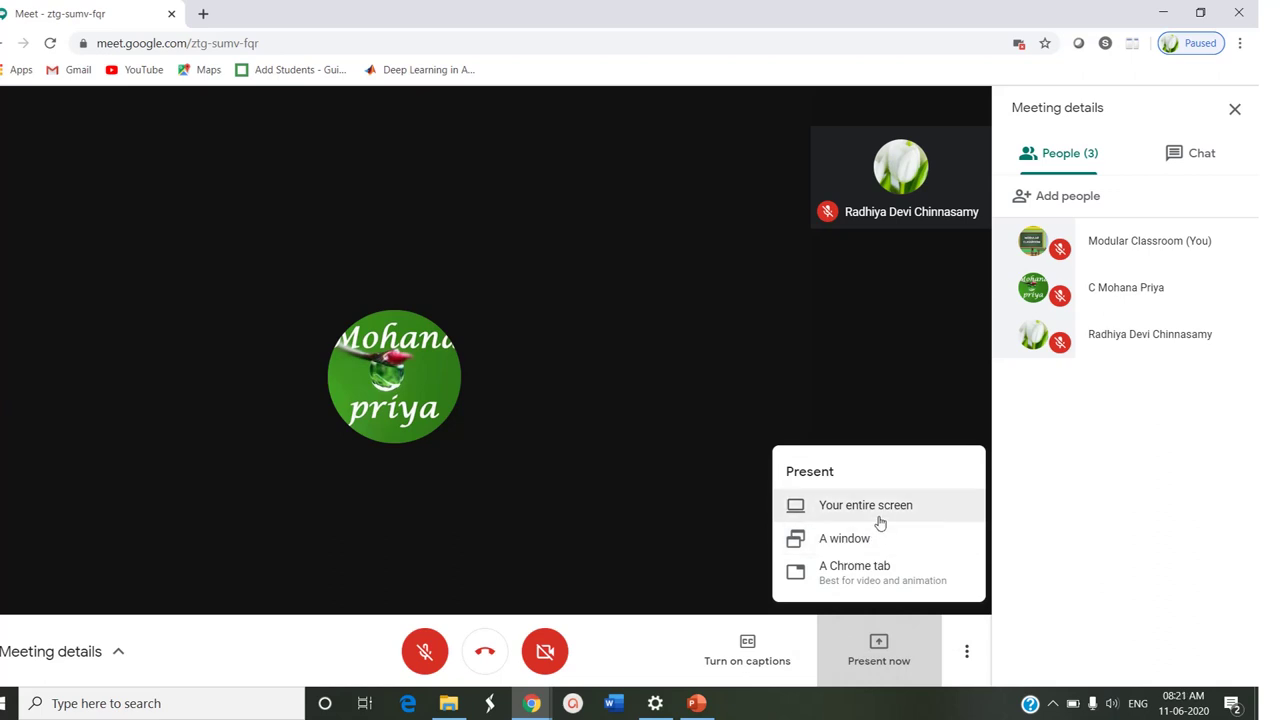
left_click(880, 541)
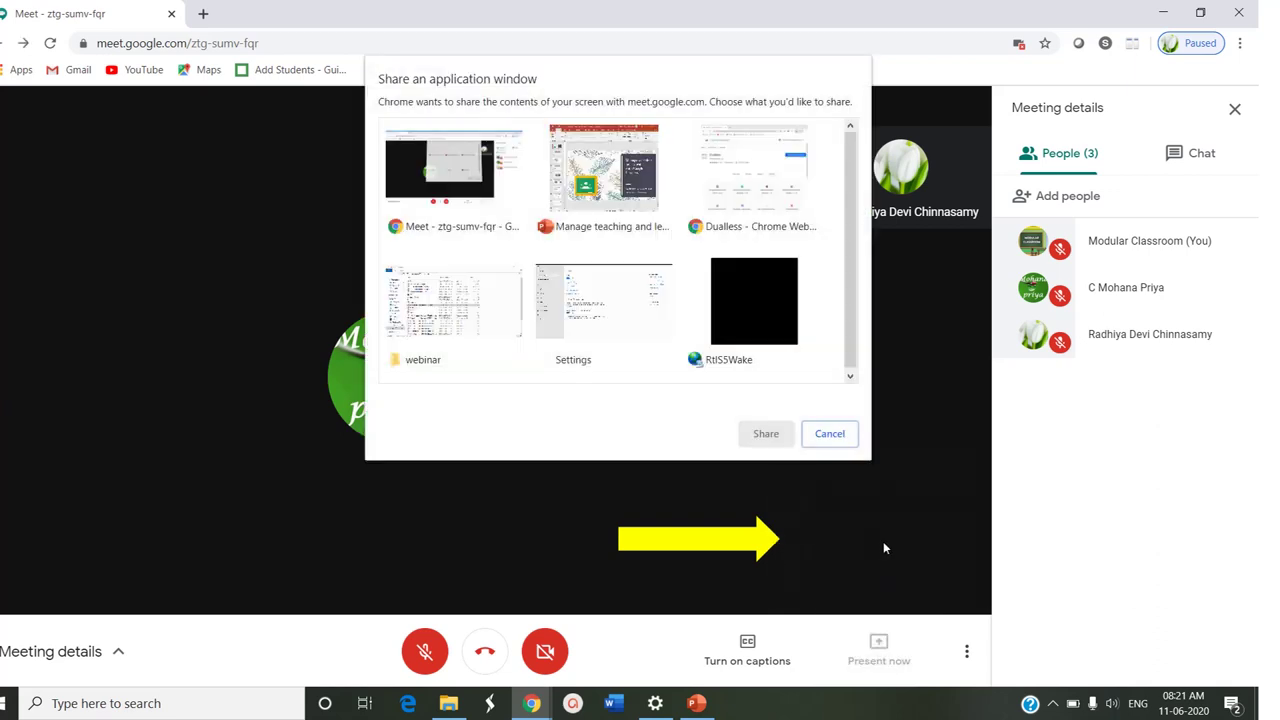
left_click(633, 160)
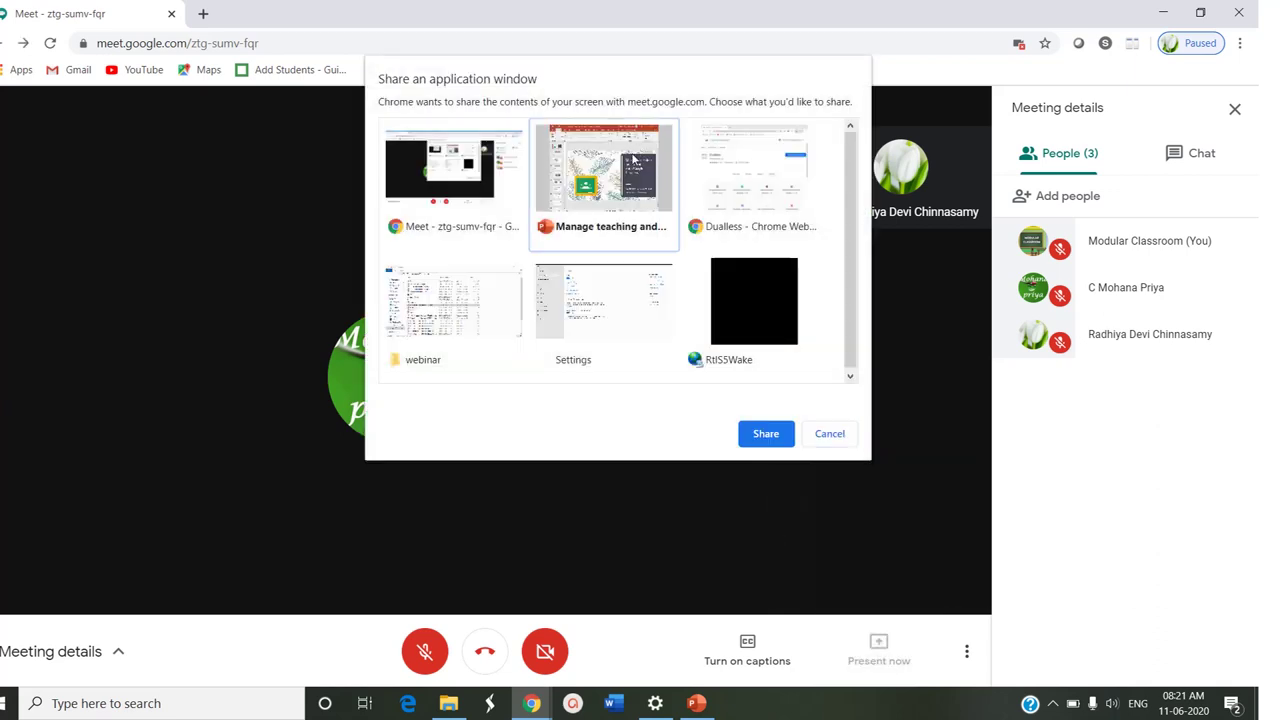
left_click(777, 440)
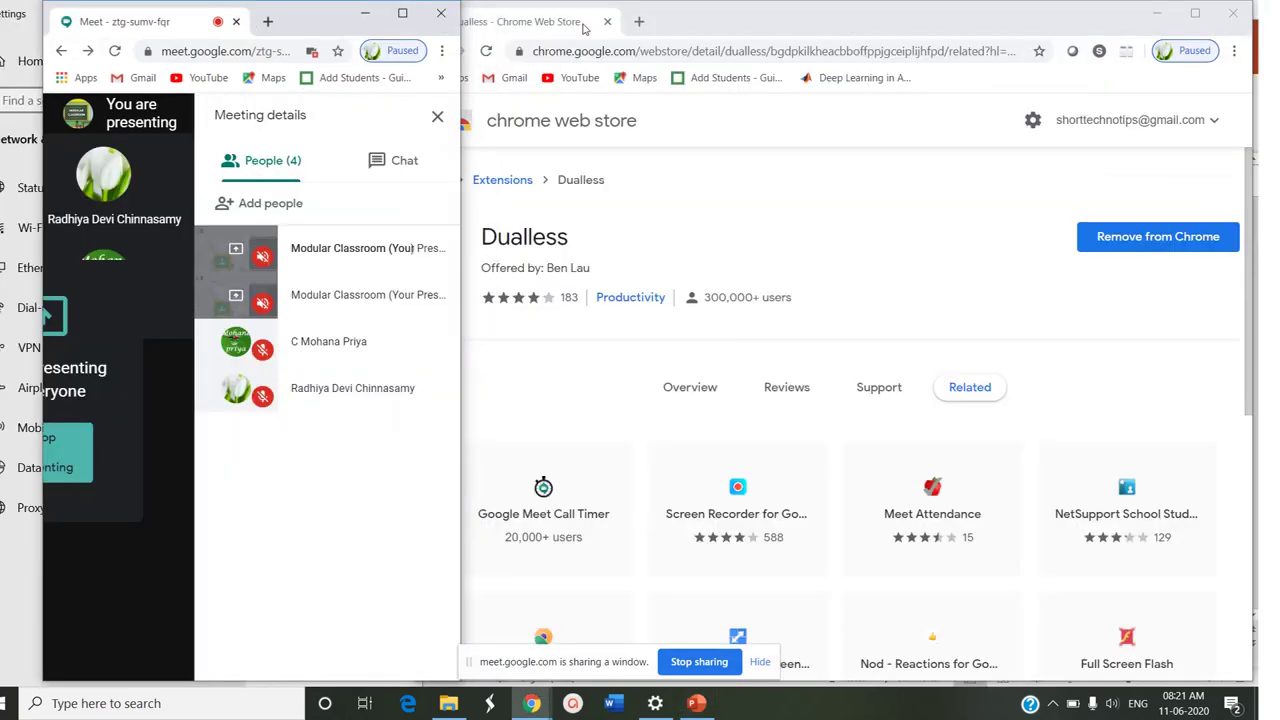
- Move the narrow meeting window to the screen's left edge and bring the PowerPoint presentation to the front beside it
left_click_drag(163, 23, 118, 23)
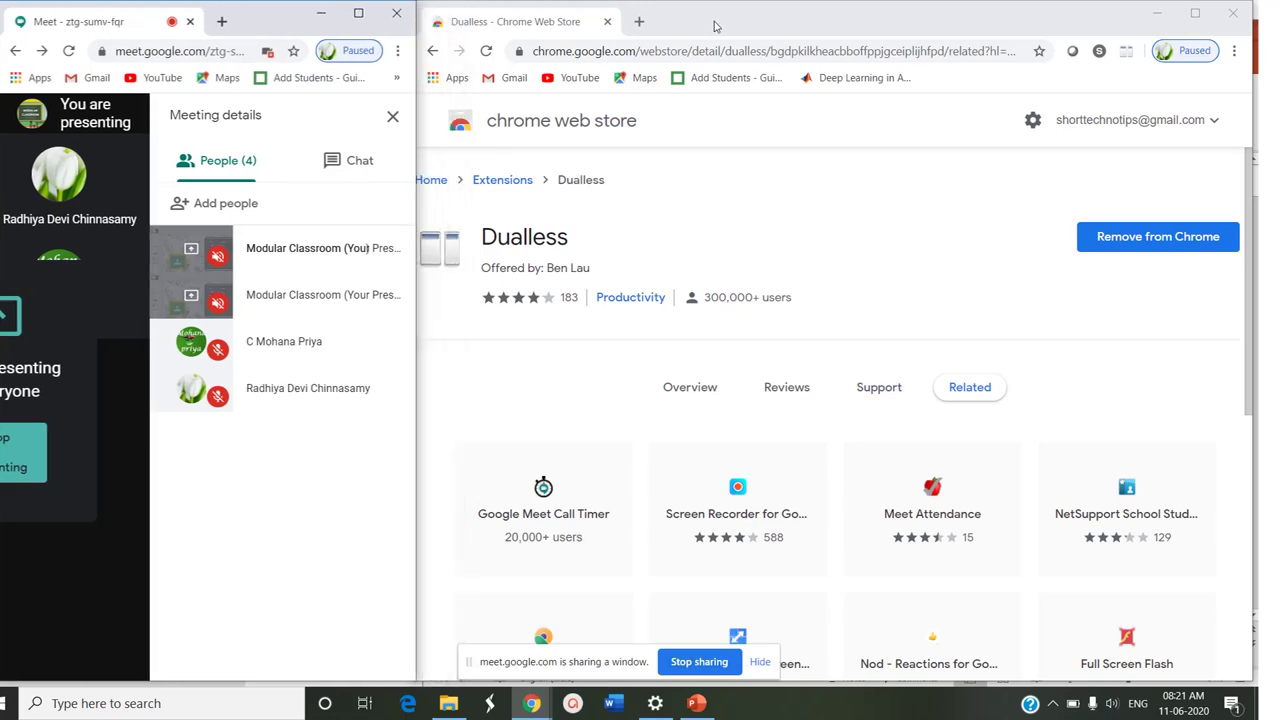
left_click(698, 704)
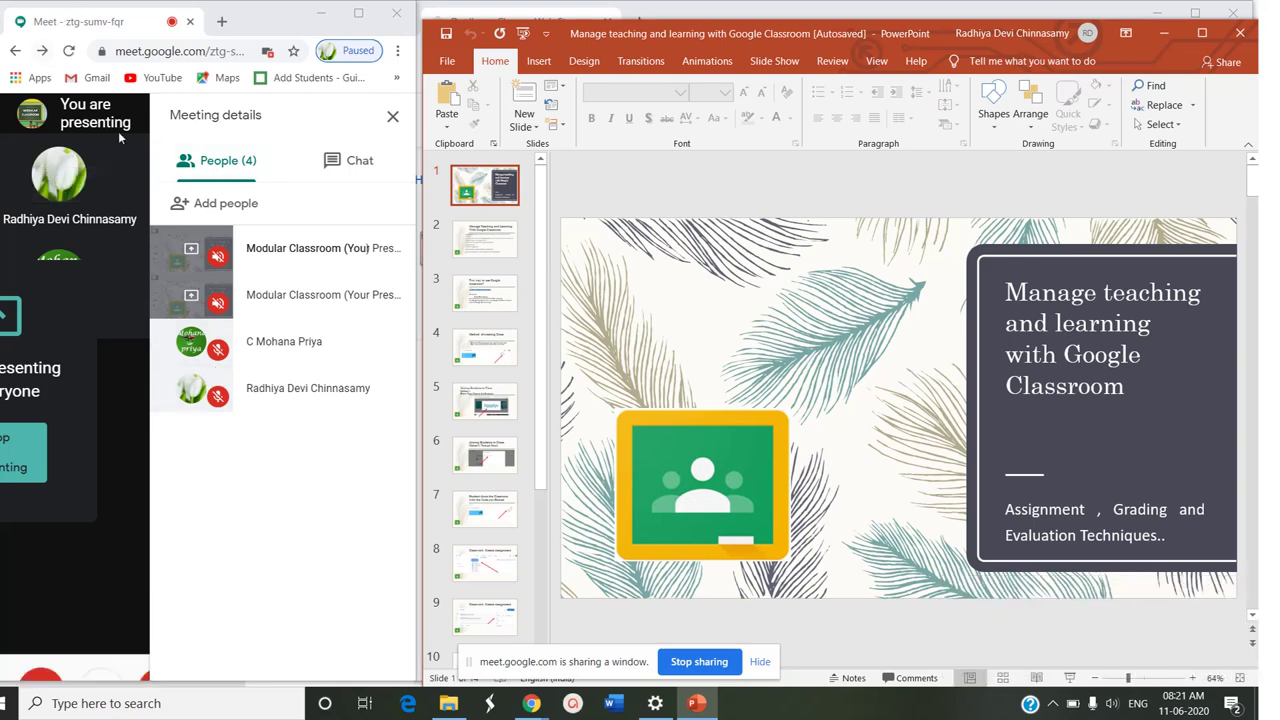
key("alt+Tab")
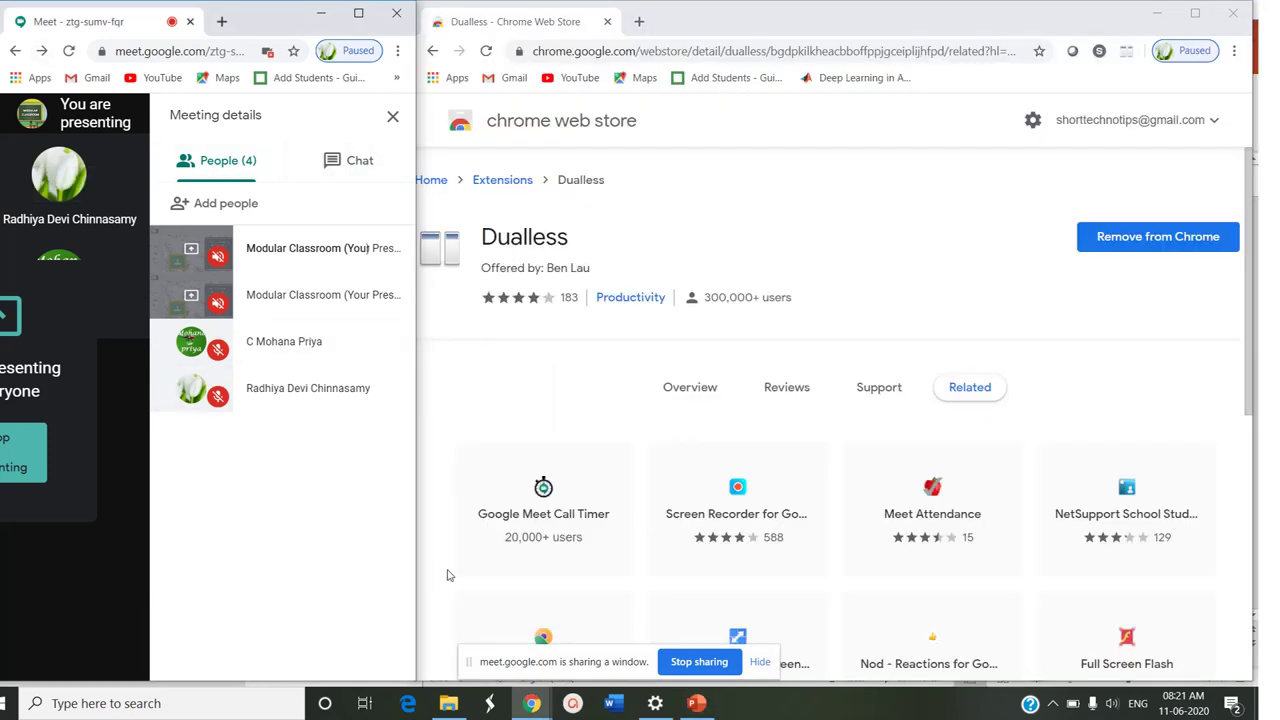
left_click(700, 703)
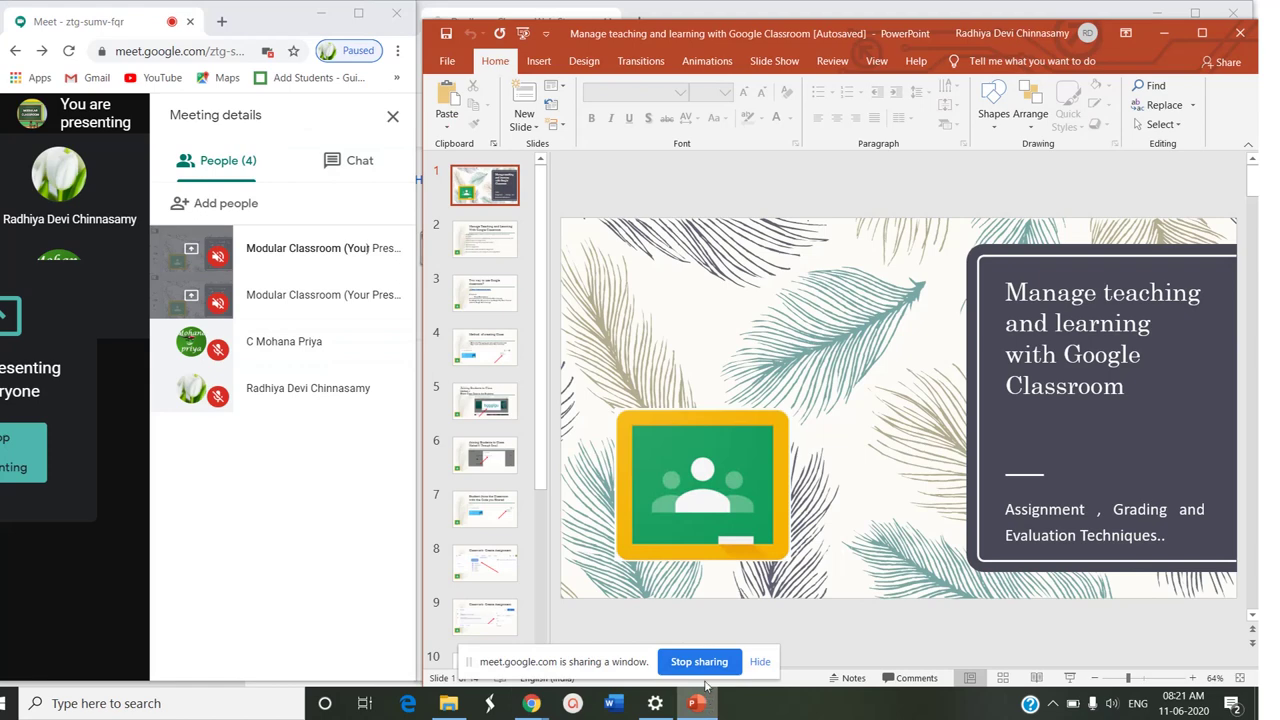